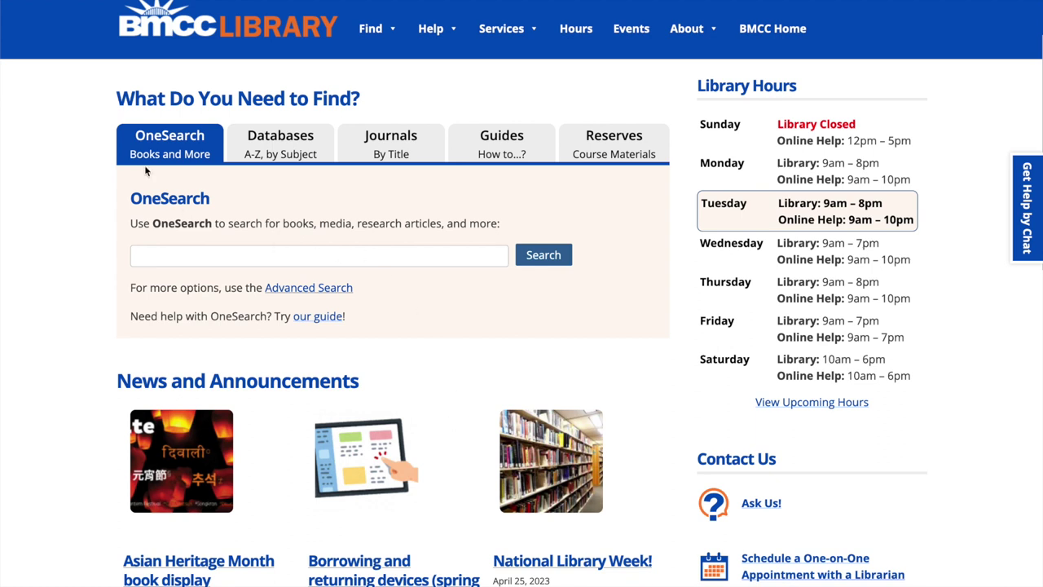
Step: Pick Gender and Women's Studies under Databases by subject and load its 9 databases
{"action": "scroll", "coordinate": [130, 155], "scroll_direction": "down", "scroll_amount": 1}
{"action": "scroll", "coordinate": [104, 144], "scroll_direction": "up", "scroll_amount": 1}
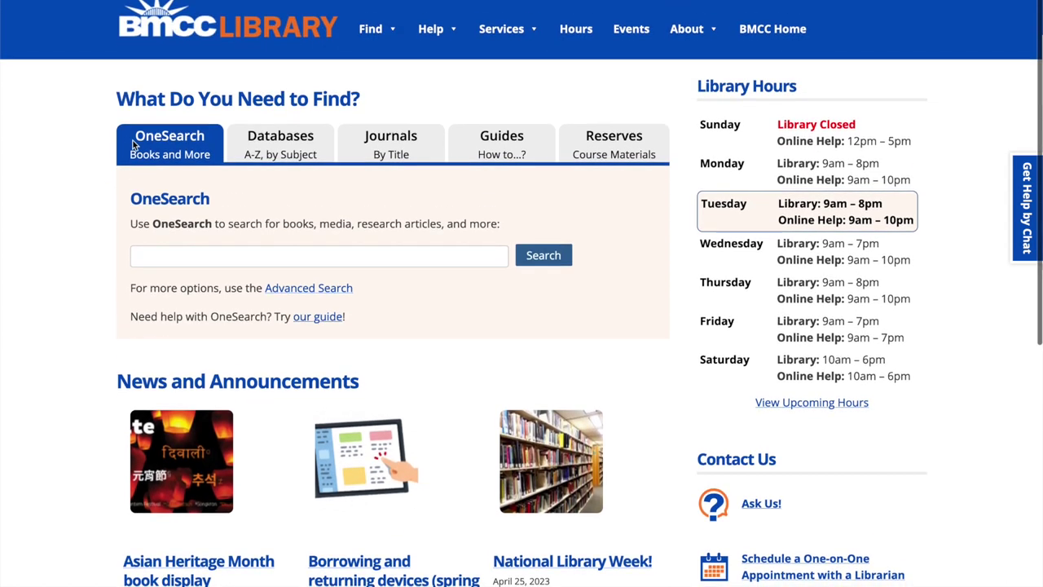
{"action": "left_click", "coordinate": [293, 142]}
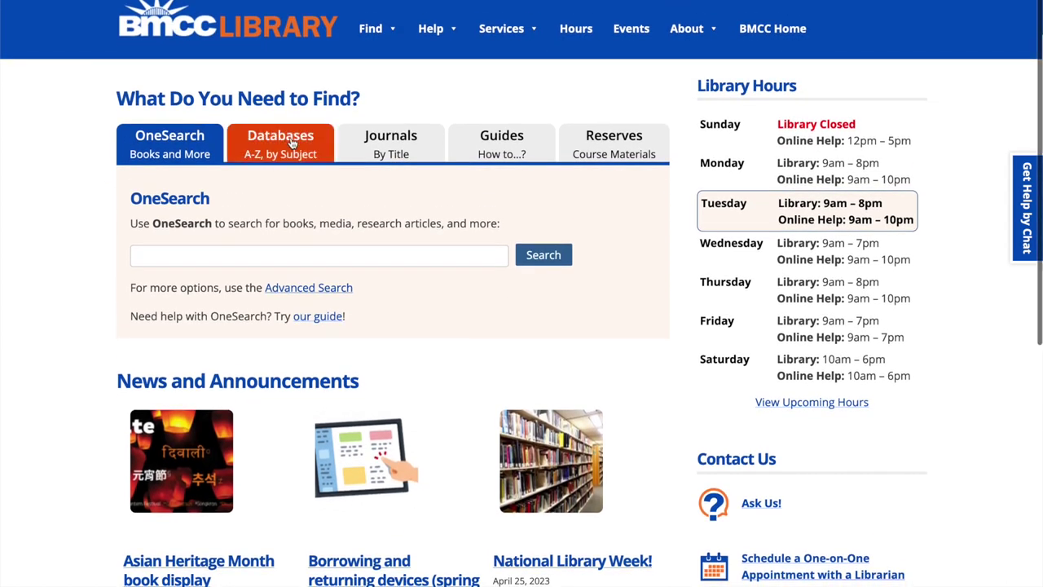
{"action": "left_click", "coordinate": [339, 373]}
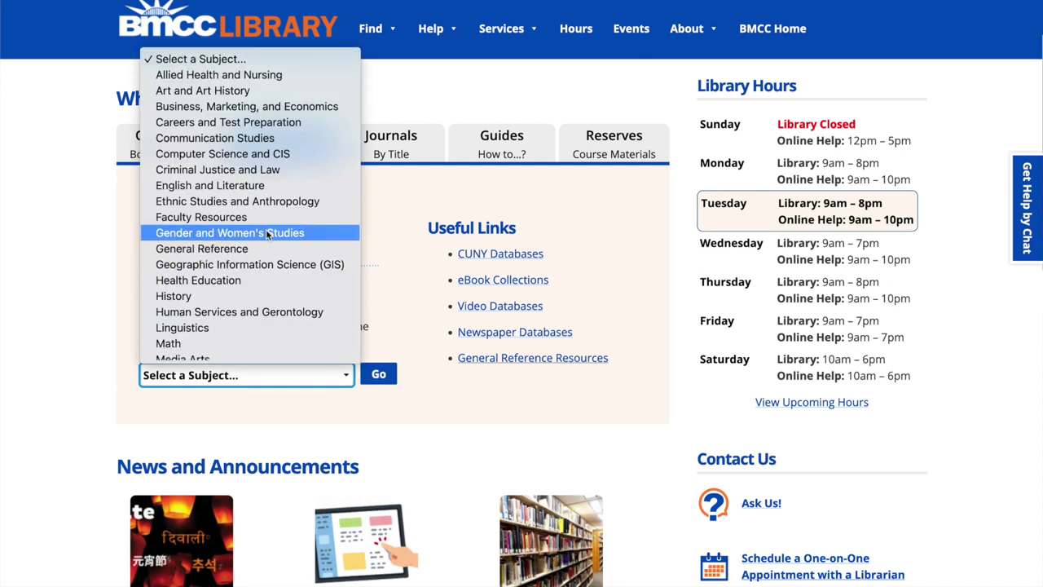
{"action": "left_click", "coordinate": [264, 235]}
{"action": "left_click", "coordinate": [377, 373]}
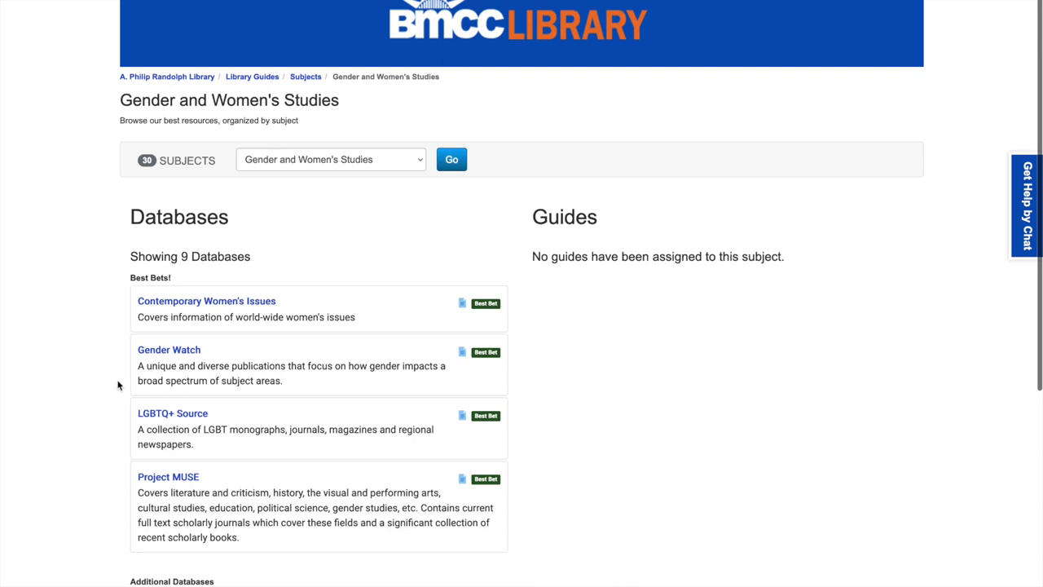
Step: Open Gender Watch from the Best Bets on the Gender and Women's Studies page
{"action": "left_click", "coordinate": [164, 351]}
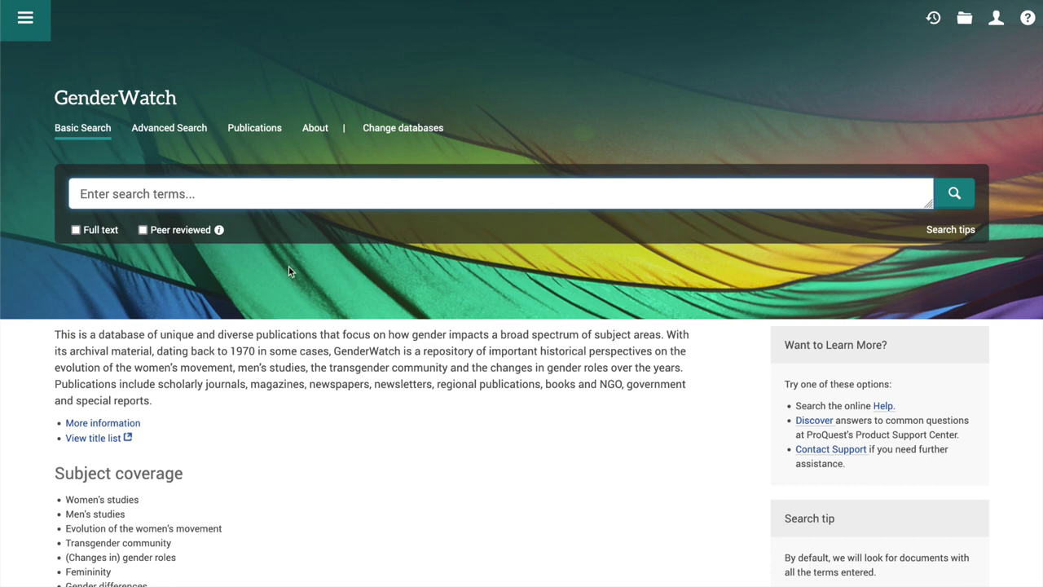
{"action": "scroll", "coordinate": [288, 267], "scroll_direction": "down", "scroll_amount": 3}
{"action": "scroll", "coordinate": [289, 265], "scroll_direction": "up", "scroll_amount": 3}
{"action": "left_click", "coordinate": [215, 200]}
Step: Run a Basic Search for 'male sexual identity', returning 31,992 results
{"action": "type", "text": "Sexuak"}
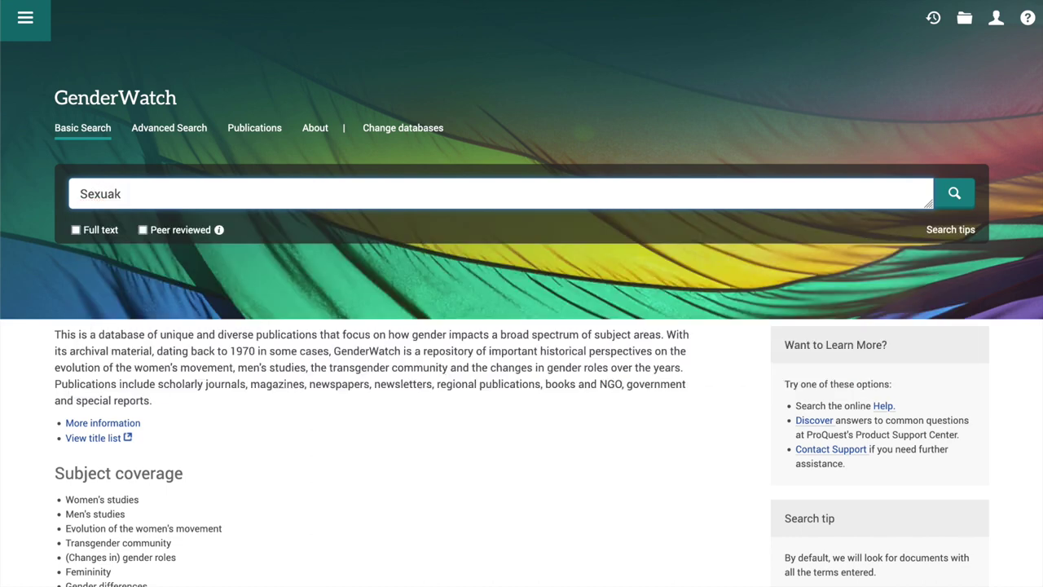
{"action": "key", "text": "BackSpace"}
{"action": "type", "text": "l "}
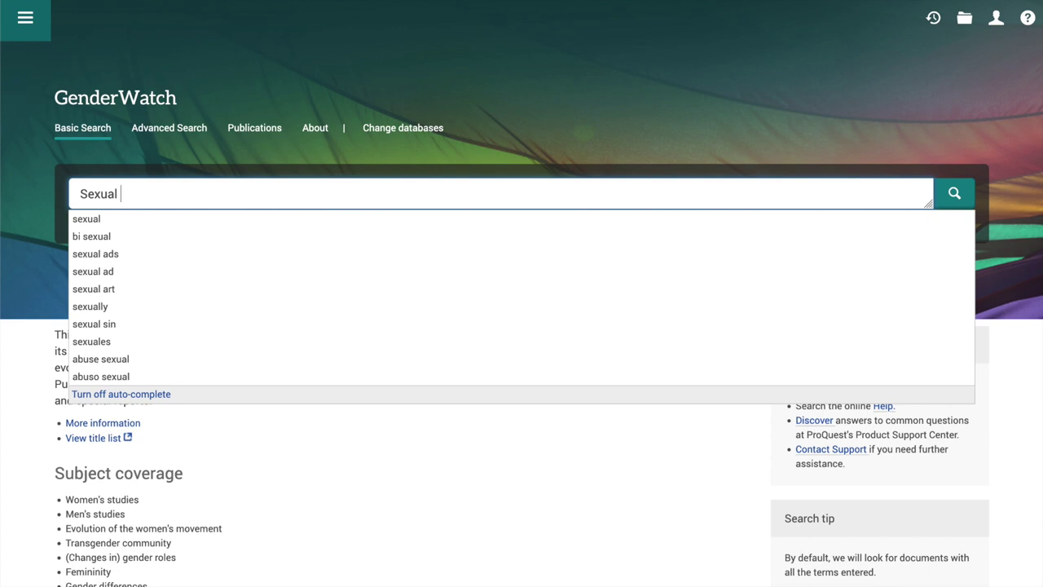
{"action": "type", "text": "identit"}
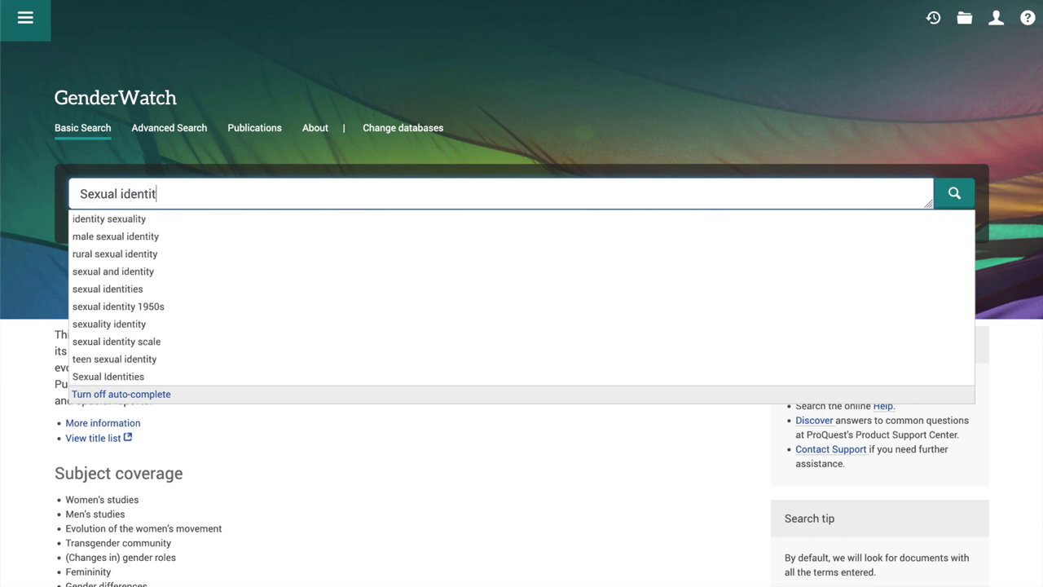
{"action": "left_click", "coordinate": [208, 239]}
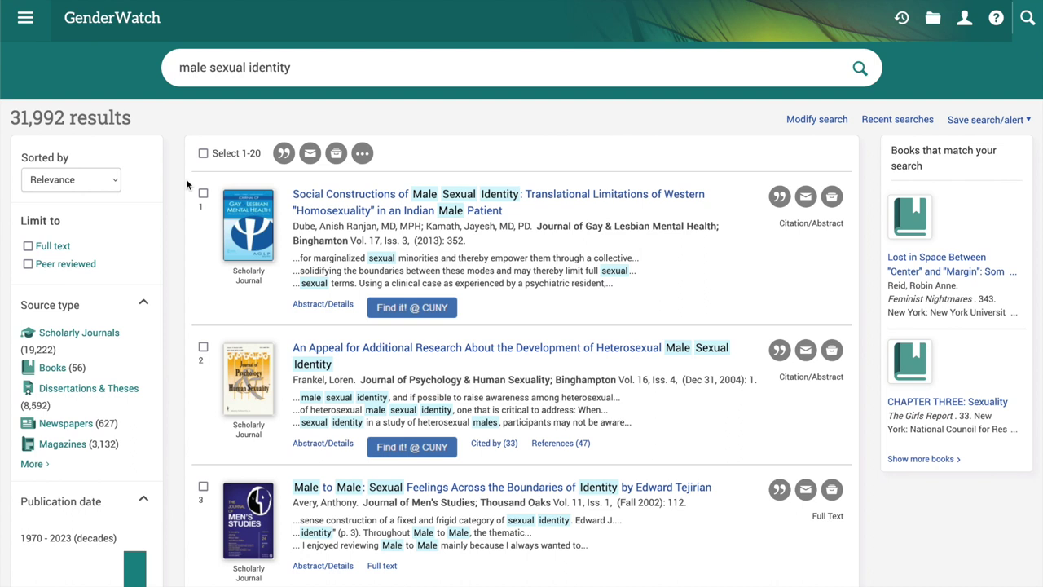
Step: Limit results to full-text, peer-reviewed items, then switch to the Advanced Search form
{"action": "left_click", "coordinate": [28, 245]}
{"action": "left_click", "coordinate": [27, 265]}
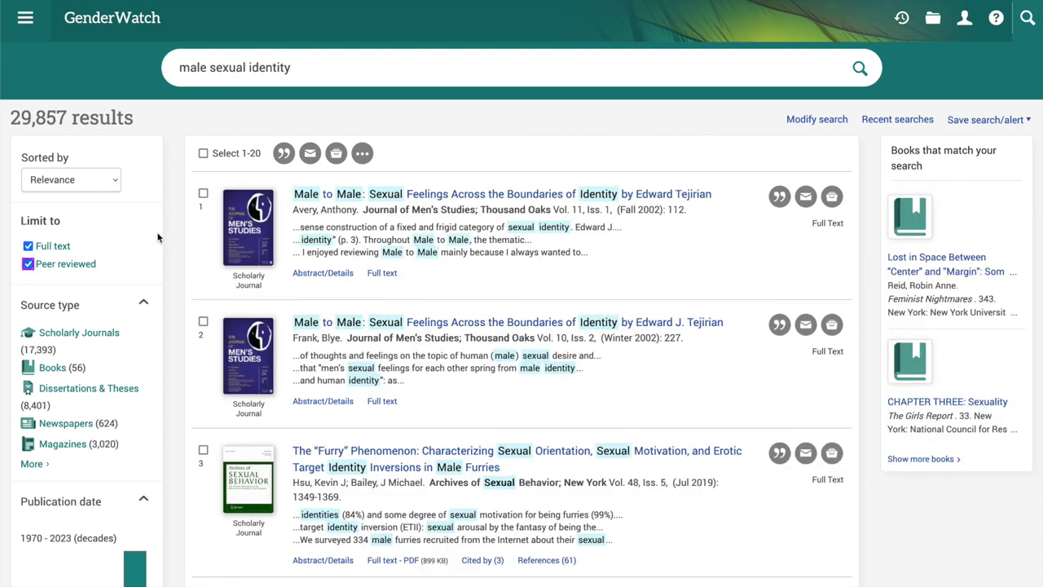
{"action": "left_click", "coordinate": [148, 243]}
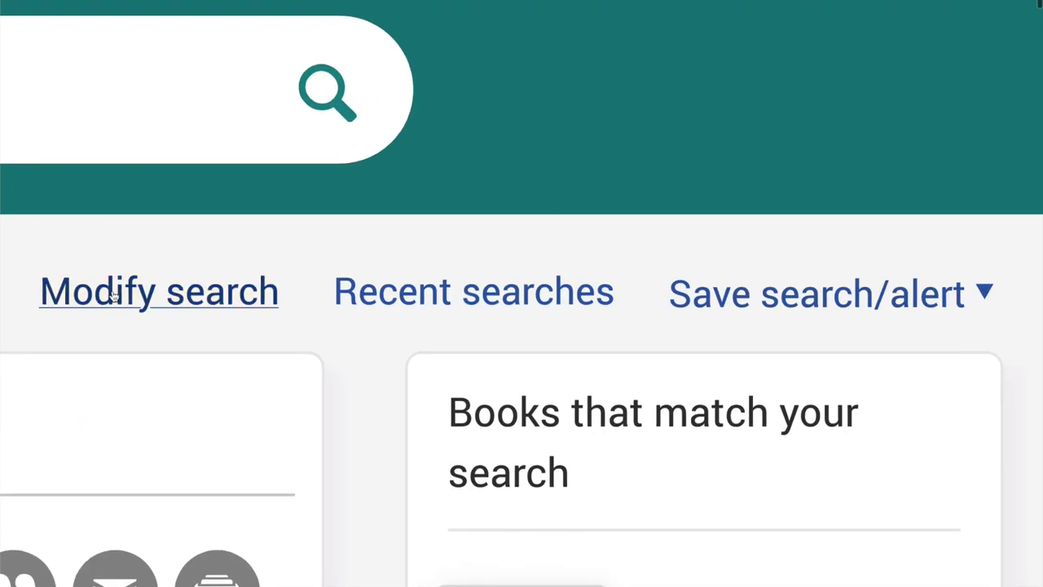
{"action": "left_click", "coordinate": [805, 119]}
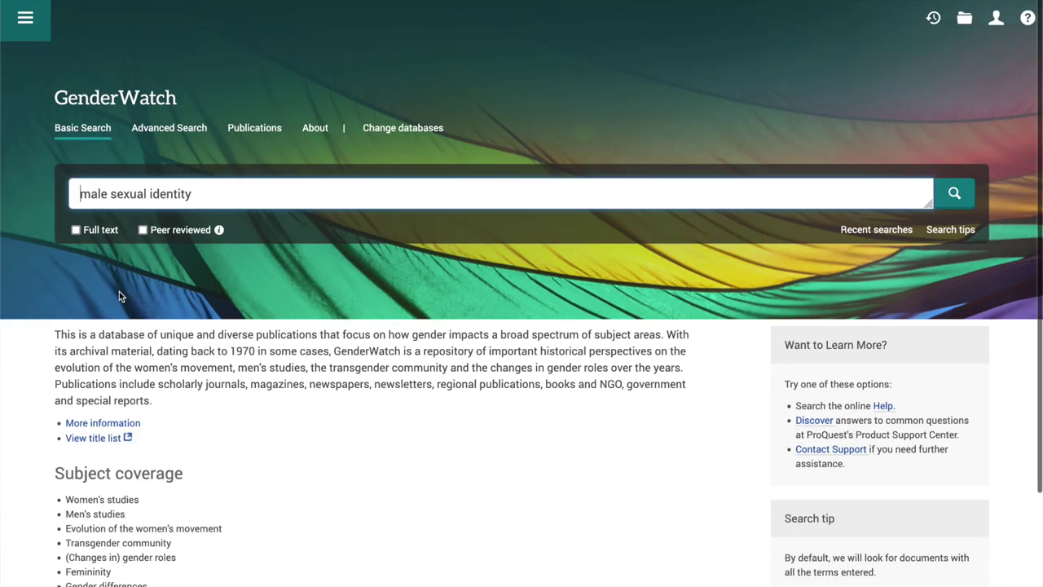
{"action": "left_click", "coordinate": [182, 128]}
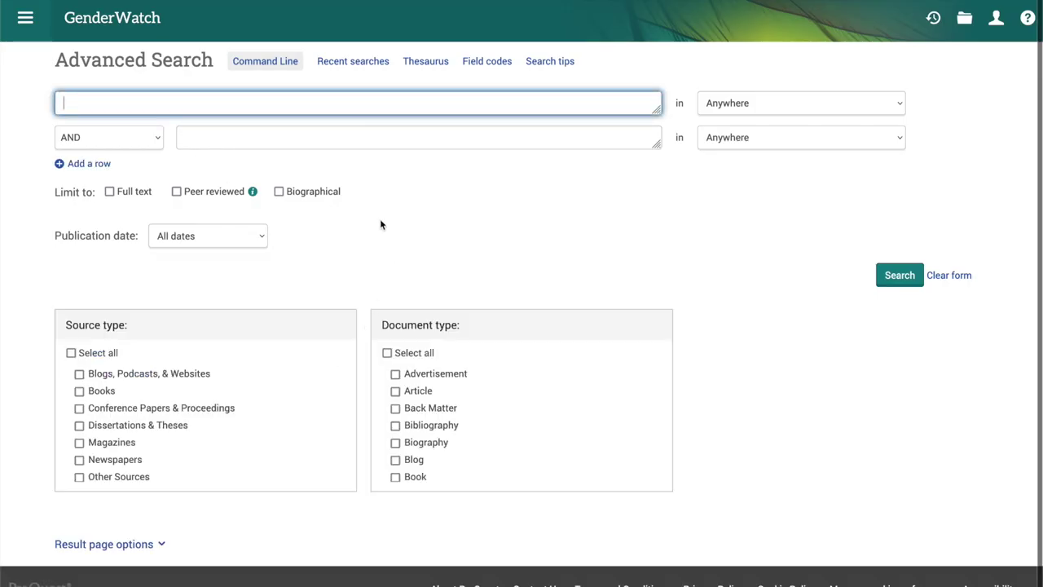
Step: Enter 'male sexual identity' as the first term and check Full text and Peer reviewed
{"action": "type", "text": "male"}
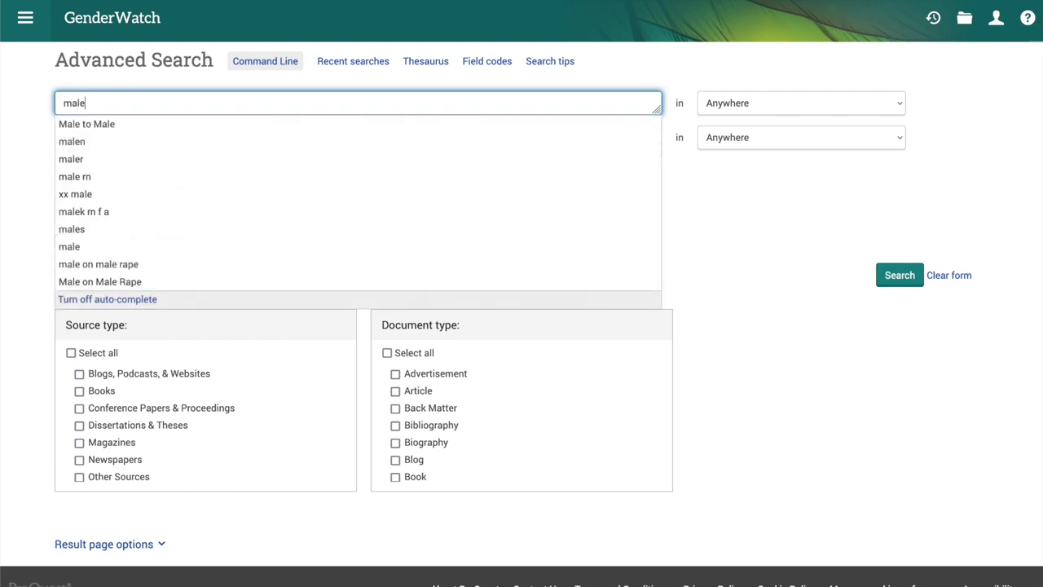
{"action": "type", "text": " sexual identity"}
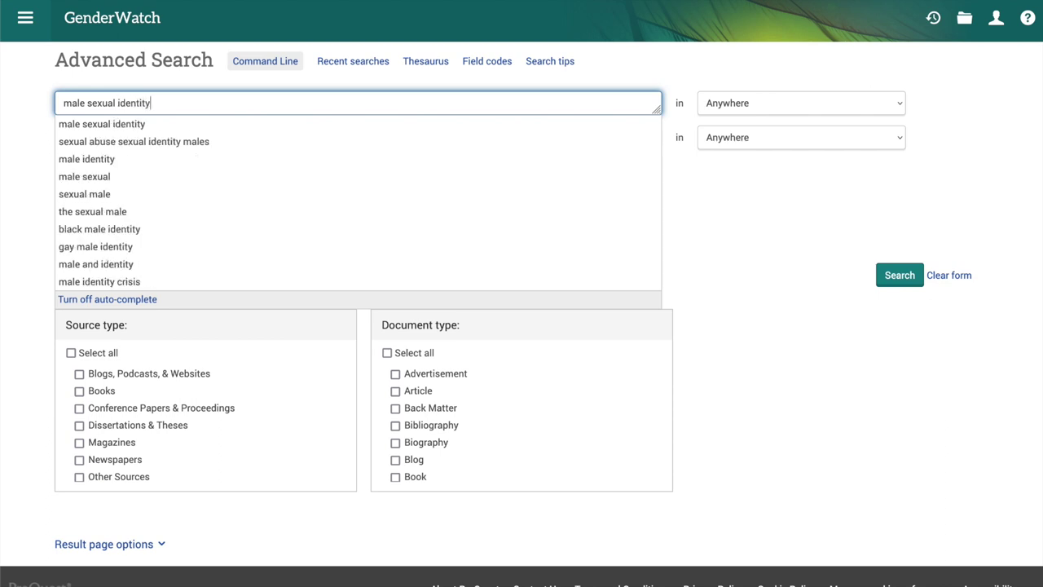
{"action": "left_click", "coordinate": [180, 129]}
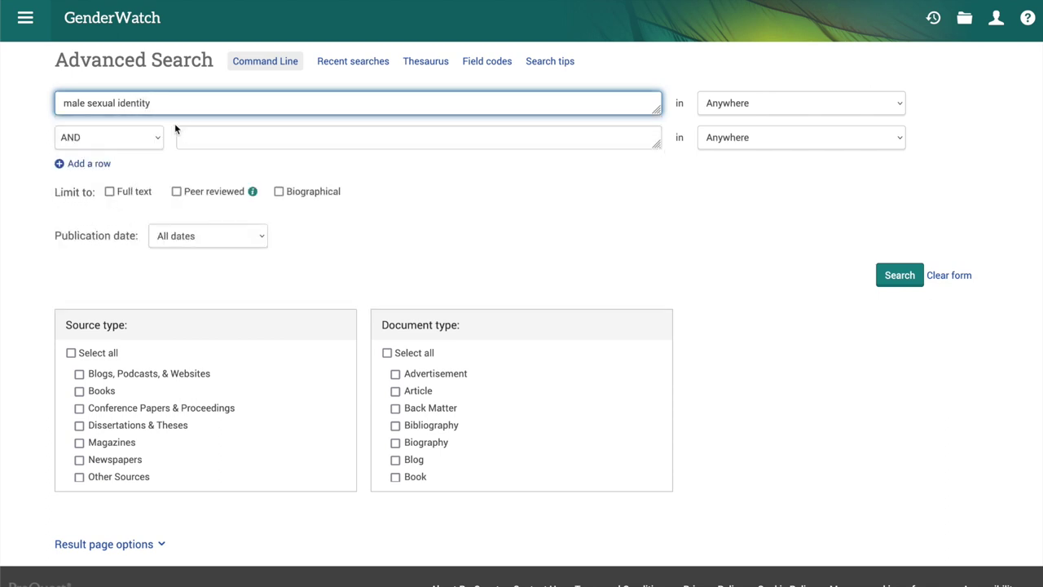
{"action": "left_click", "coordinate": [214, 137]}
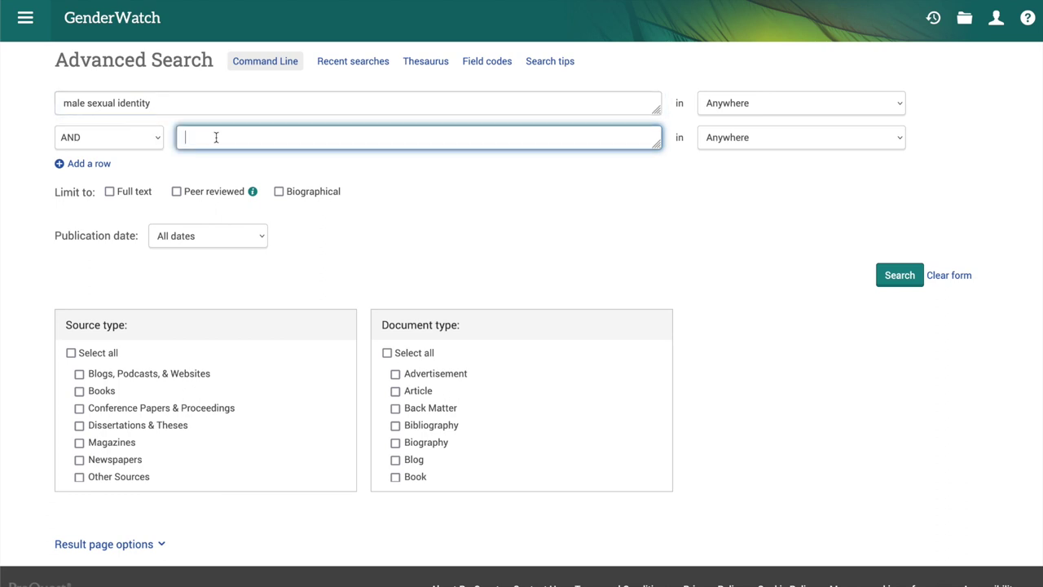
{"action": "left_click", "coordinate": [110, 192]}
{"action": "left_click", "coordinate": [177, 192]}
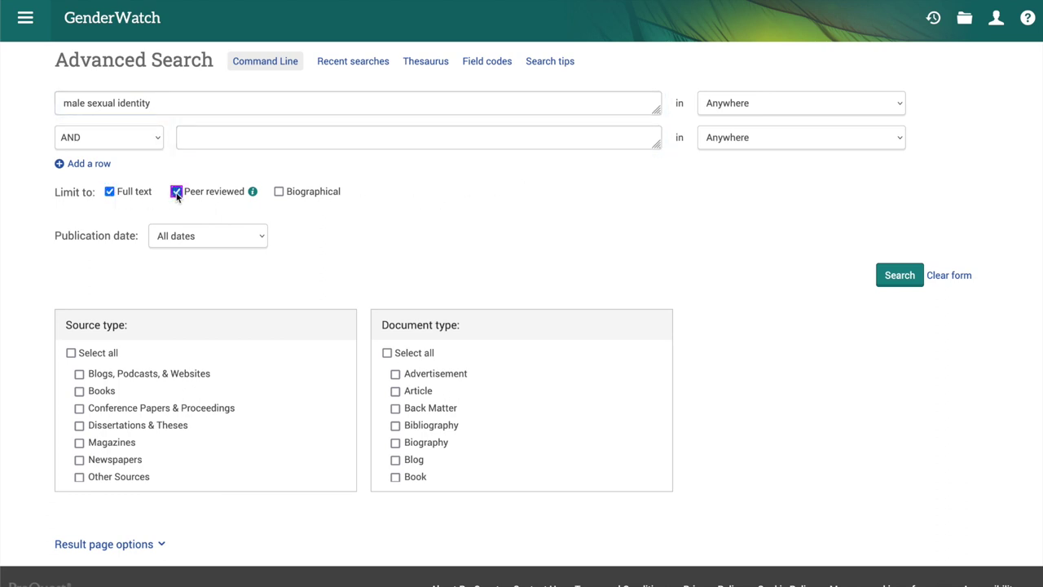
{"action": "left_click", "coordinate": [333, 139]}
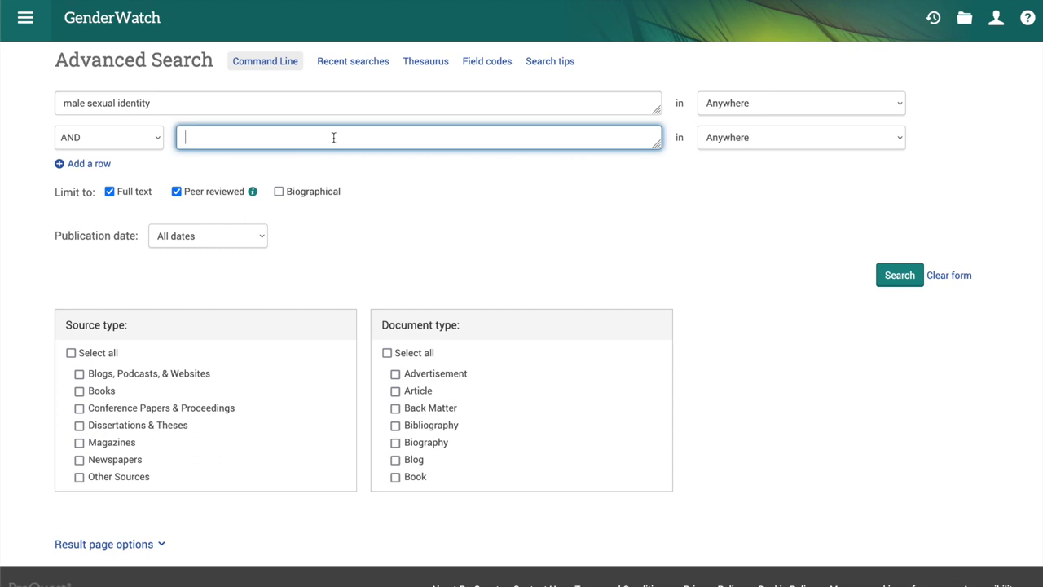
Step: Add 'cross cultural norms' as the second search term, joined with AND
{"action": "type", "text": "cult"}
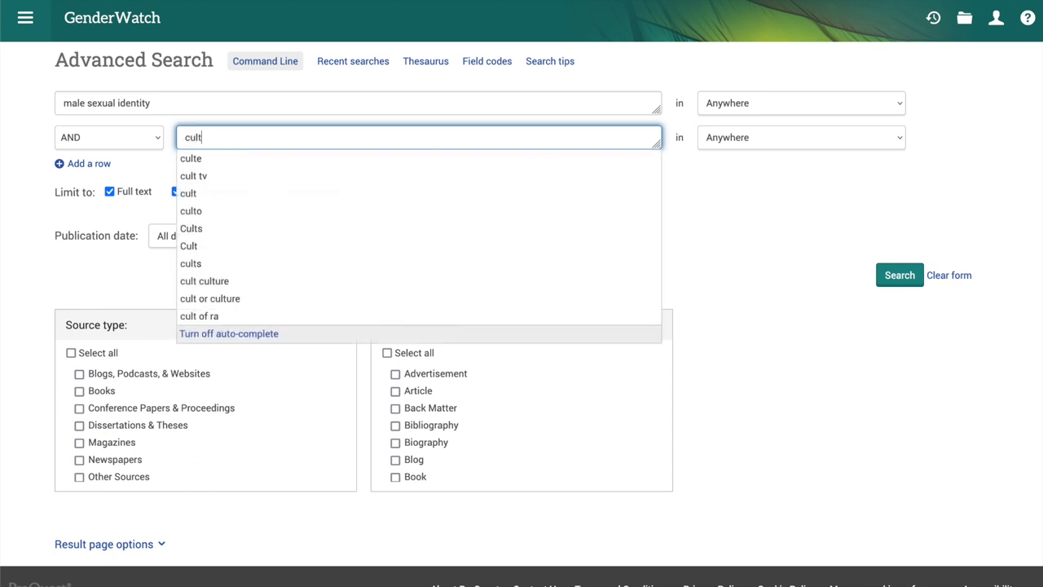
{"action": "type", "text": "ural not"}
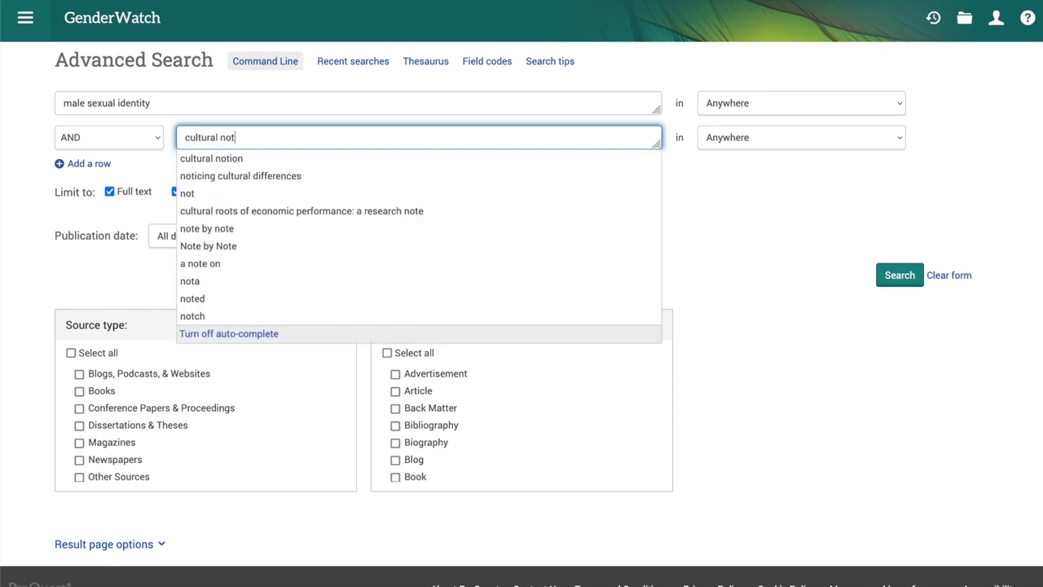
{"action": "type", "text": "e"}
{"action": "key", "text": "BackSpace"}
{"action": "key", "text": "BackSpace"}
{"action": "type", "text": "rms"}
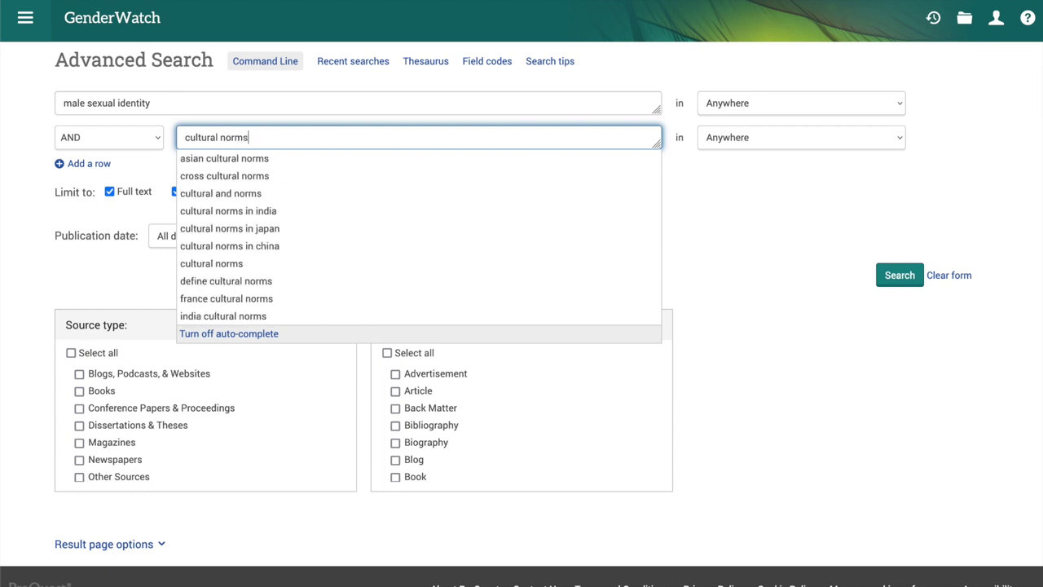
{"action": "left_click", "coordinate": [271, 176]}
{"action": "left_click", "coordinate": [460, 177]}
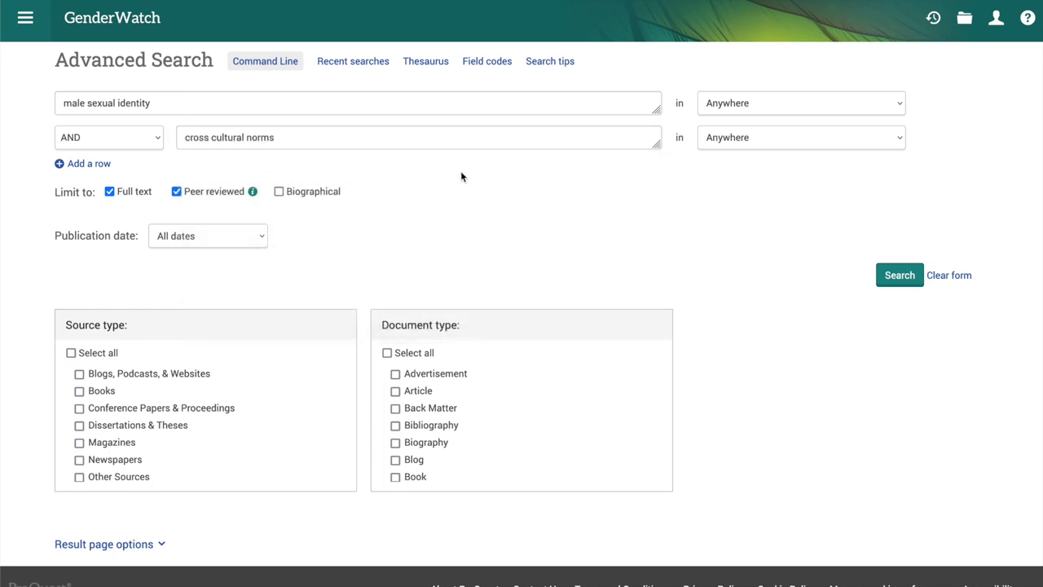
{"action": "left_click", "coordinate": [251, 235]}
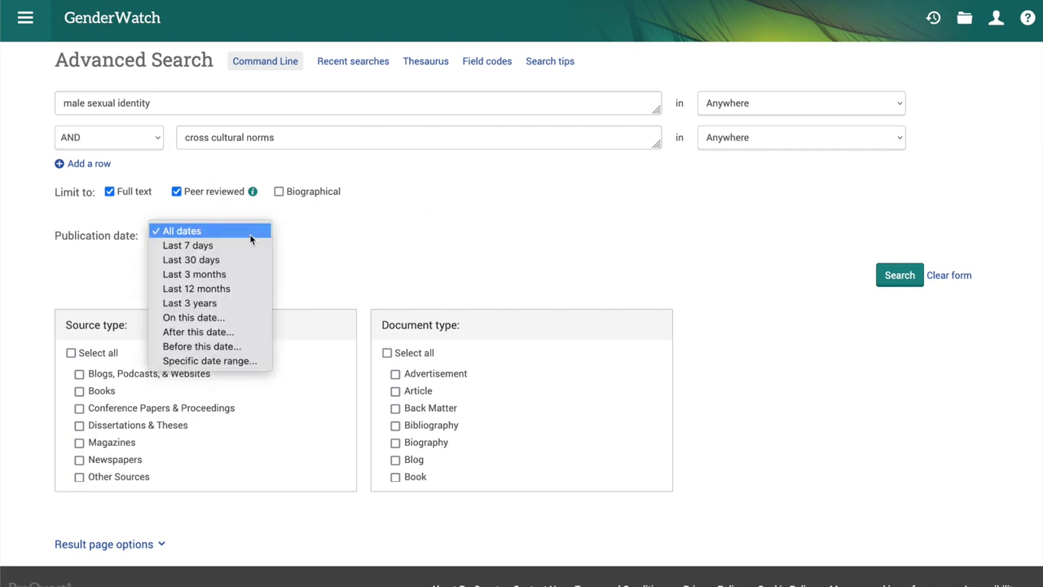
Step: Set the publication date limit to after April 1, 2013
{"action": "left_click", "coordinate": [244, 333]}
{"action": "left_click", "coordinate": [102, 274]}
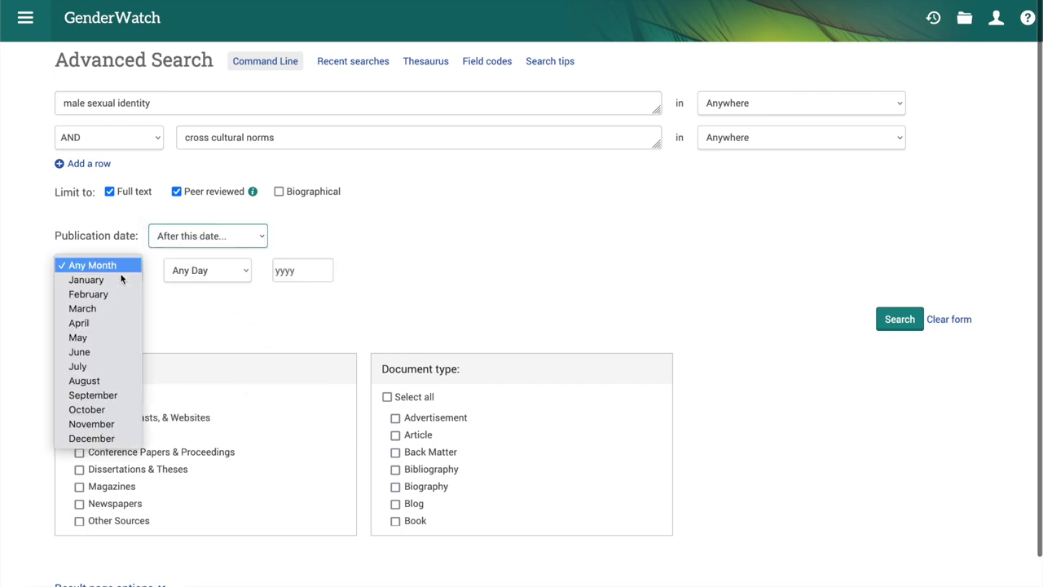
{"action": "left_click", "coordinate": [119, 325]}
{"action": "left_click", "coordinate": [210, 271]}
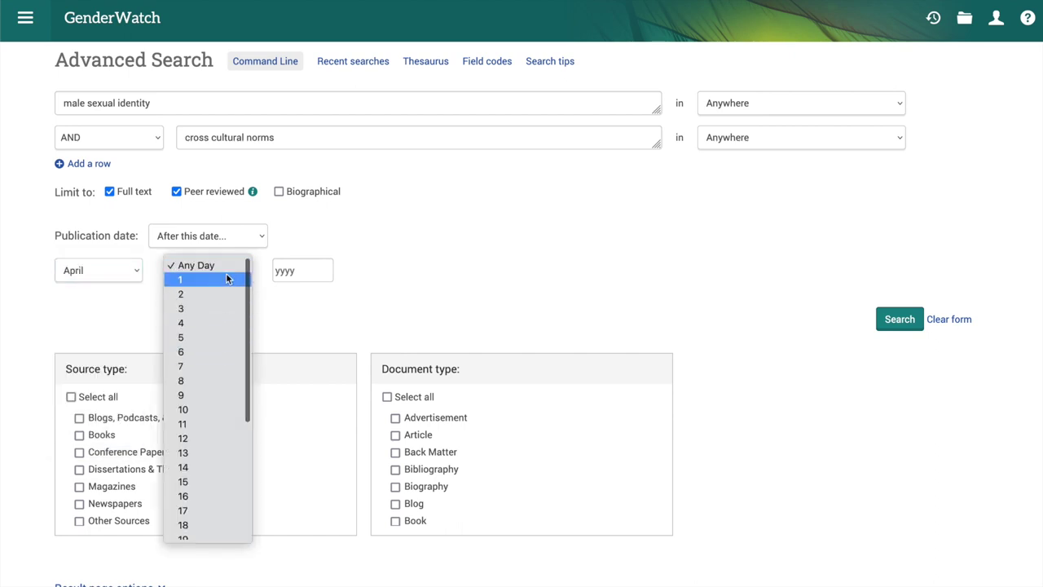
{"action": "left_click", "coordinate": [228, 280]}
{"action": "left_click", "coordinate": [300, 270]}
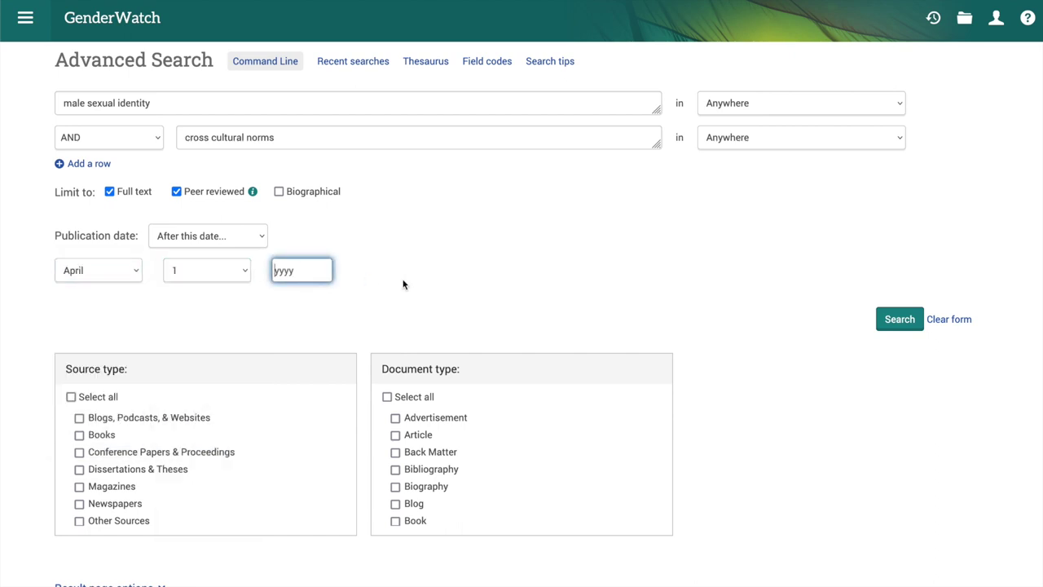
{"action": "type", "text": "21"}
{"action": "key", "text": "BackSpace"}
{"action": "type", "text": "0"}
{"action": "key", "text": "BackSpace"}
{"action": "type", "text": "013"}
{"action": "left_click", "coordinate": [391, 342]}
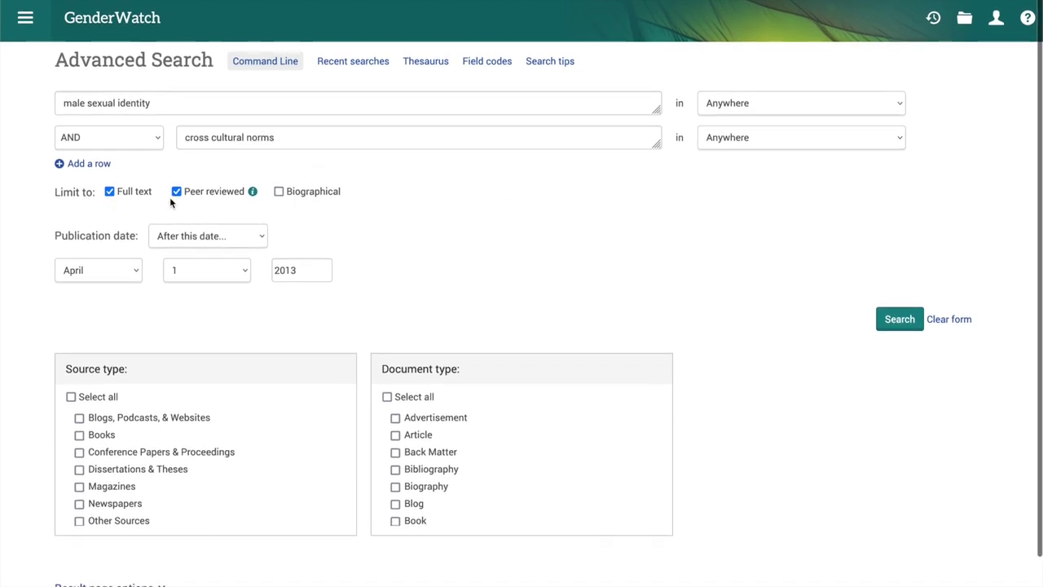
Step: Run the combined search, returning 1,918 results dated after April 2013
{"action": "left_click", "coordinate": [901, 321]}
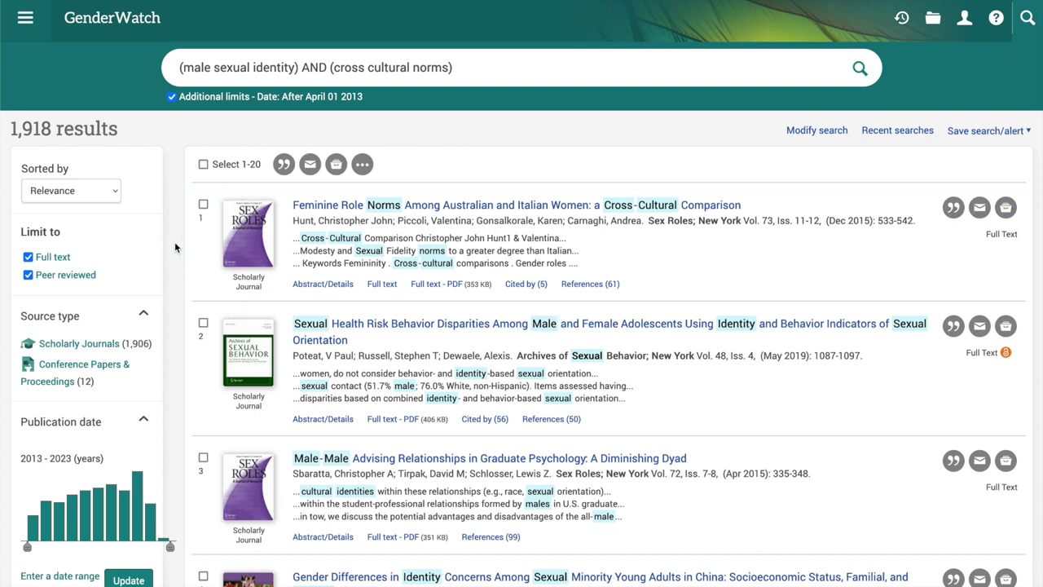
{"action": "scroll", "coordinate": [174, 241], "scroll_direction": "down", "scroll_amount": 3}
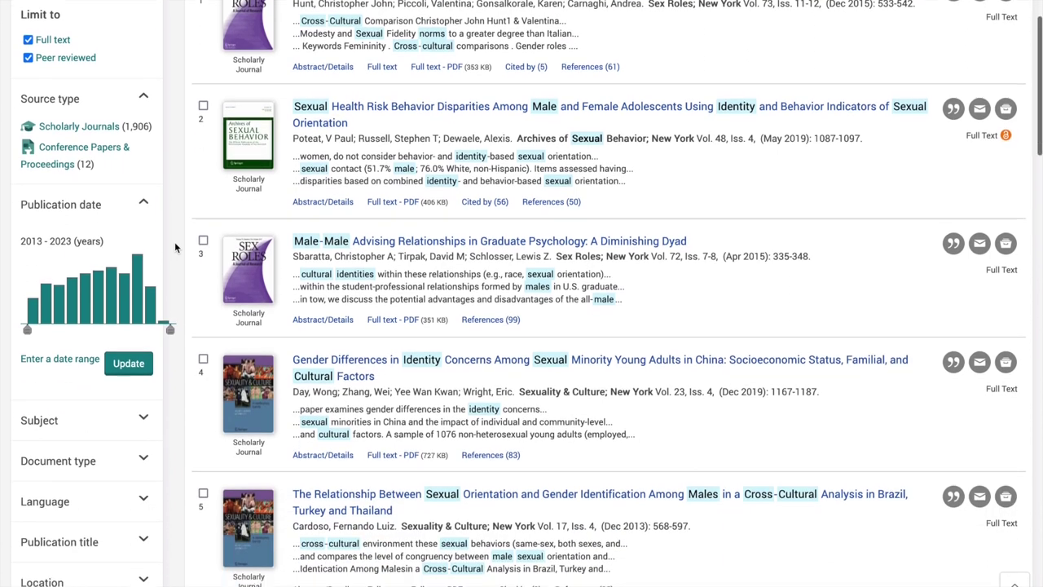
{"action": "scroll", "coordinate": [174, 241], "scroll_direction": "down", "scroll_amount": 1}
Step: Expand the Subject filter to show the full list of subjects with counts
{"action": "left_click", "coordinate": [143, 350]}
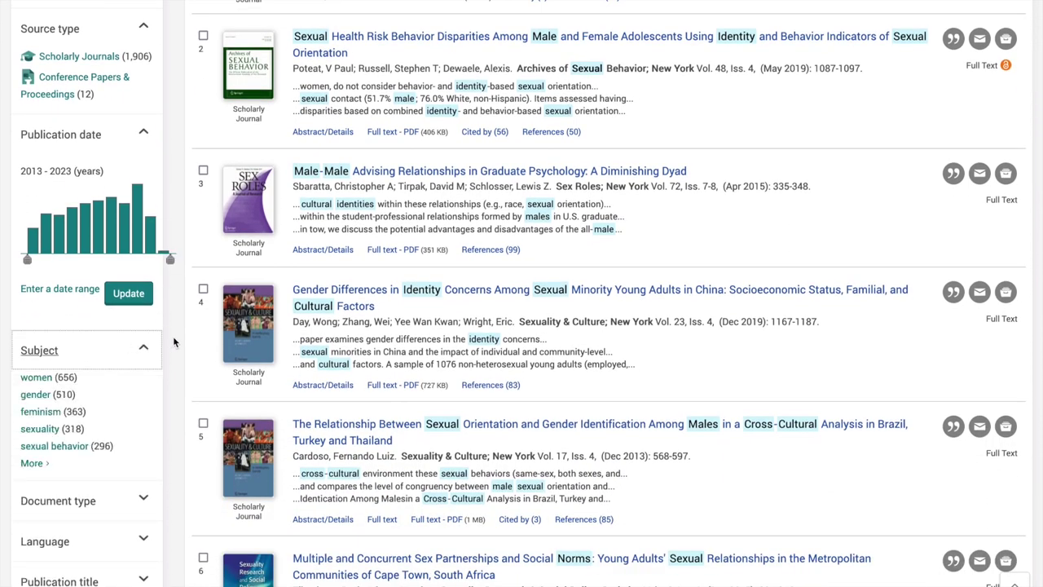
{"action": "scroll", "coordinate": [173, 342], "scroll_direction": "down", "scroll_amount": 1}
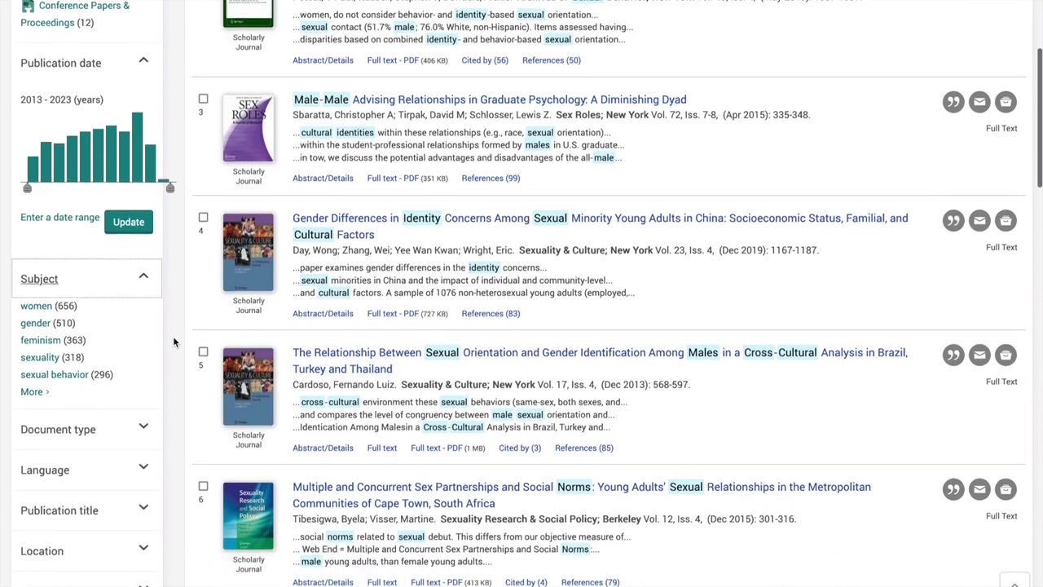
{"action": "left_click", "coordinate": [34, 388]}
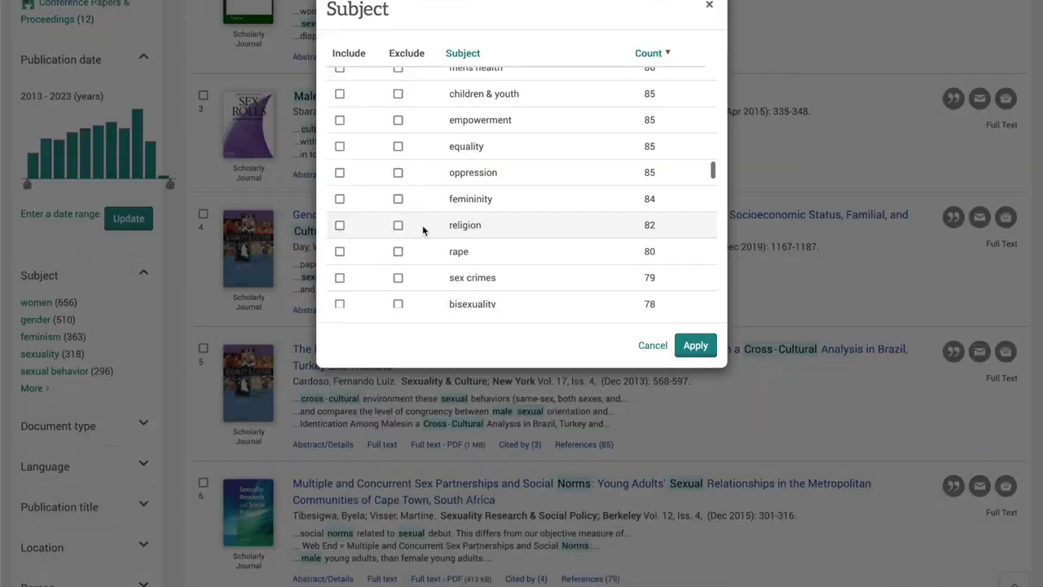
Step: Apply Subject filters sexuality, men and heterosexuality, narrowing results to 558
{"action": "scroll", "coordinate": [422, 225], "scroll_direction": "down", "scroll_amount": 2}
{"action": "scroll", "coordinate": [423, 225], "scroll_direction": "up", "scroll_amount": 5}
{"action": "scroll", "coordinate": [424, 222], "scroll_direction": "up", "scroll_amount": 5}
{"action": "scroll", "coordinate": [425, 222], "scroll_direction": "down", "scroll_amount": 4}
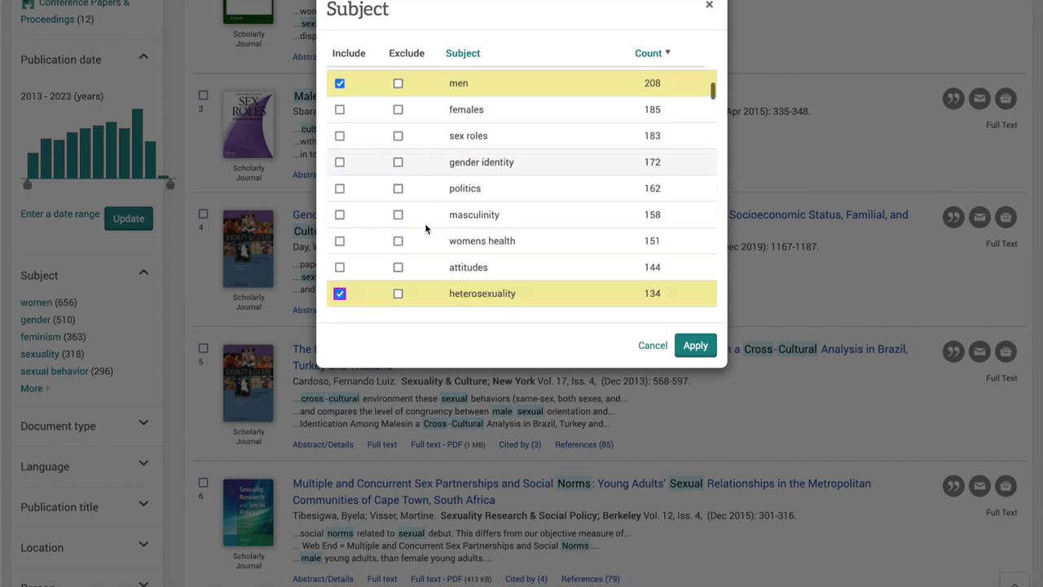
{"action": "scroll", "coordinate": [425, 223], "scroll_direction": "down", "scroll_amount": 1}
{"action": "left_click", "coordinate": [696, 350]}
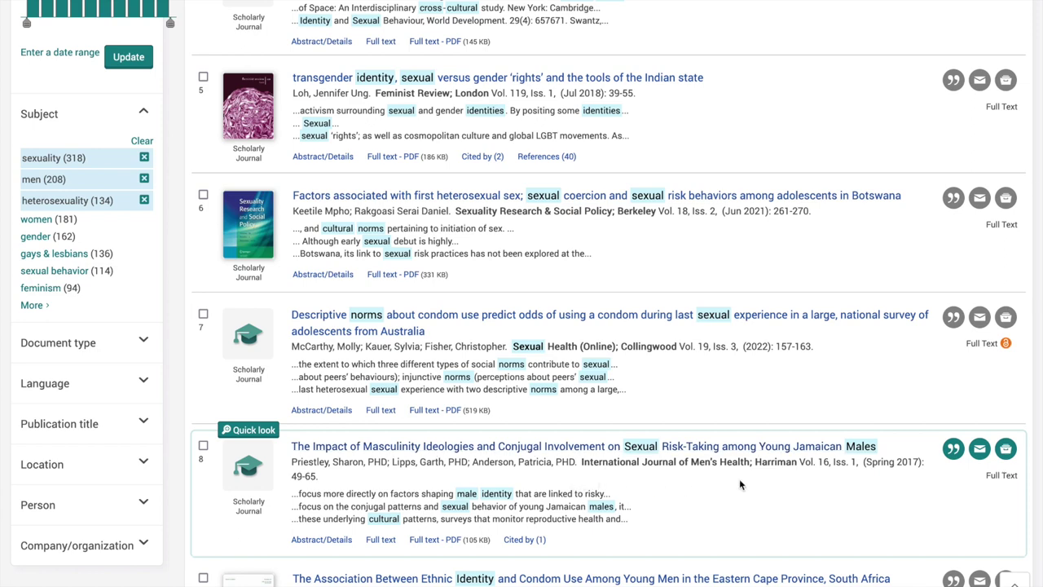
Step: Open result 8 on young Jamaican males' sexual risk-taking and scroll through its full text
{"action": "left_click", "coordinate": [598, 449]}
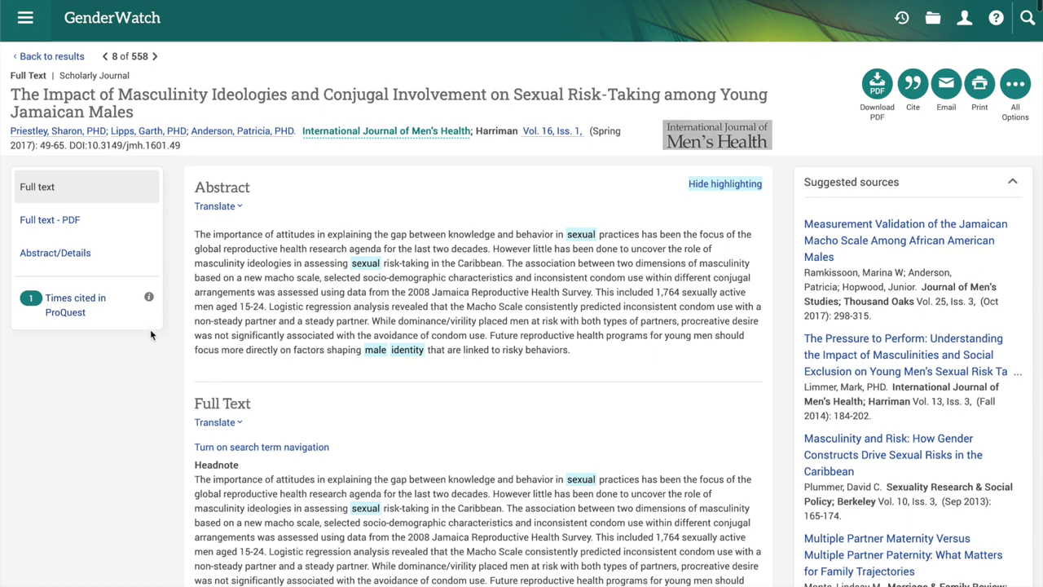
{"action": "scroll", "coordinate": [162, 371], "scroll_direction": "down", "scroll_amount": 1}
{"action": "scroll", "coordinate": [163, 375], "scroll_direction": "down", "scroll_amount": 2}
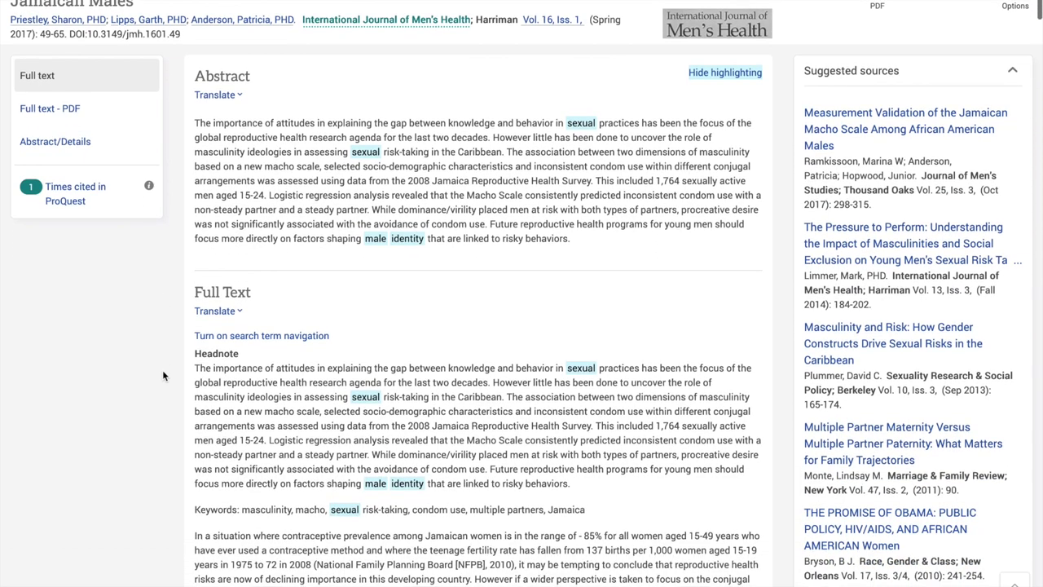
{"action": "scroll", "coordinate": [163, 375], "scroll_direction": "down", "scroll_amount": 2}
{"action": "scroll", "coordinate": [162, 376], "scroll_direction": "up", "scroll_amount": 5}
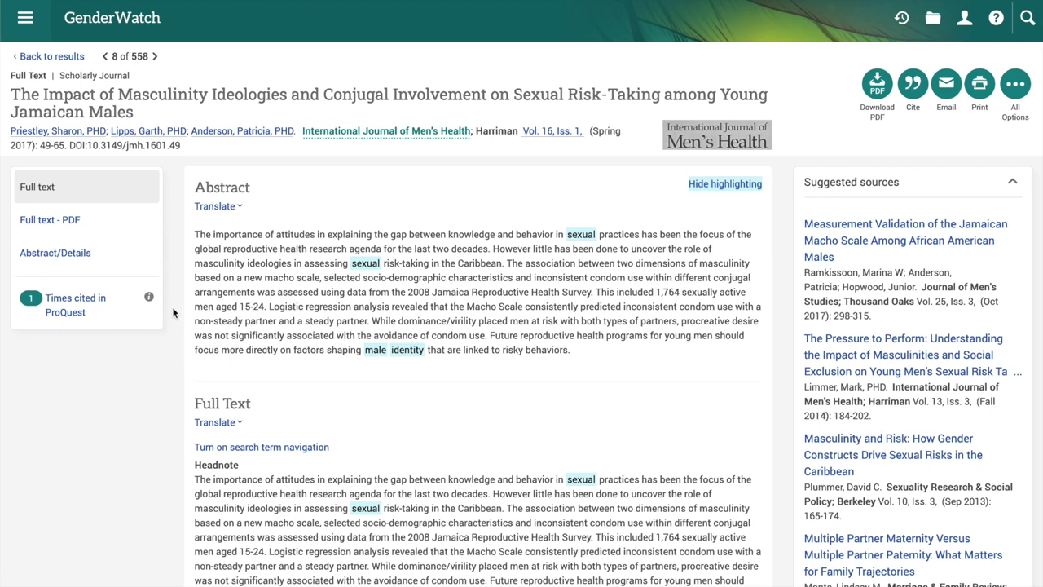
{"action": "scroll", "coordinate": [202, 252], "scroll_direction": "down", "scroll_amount": 2}
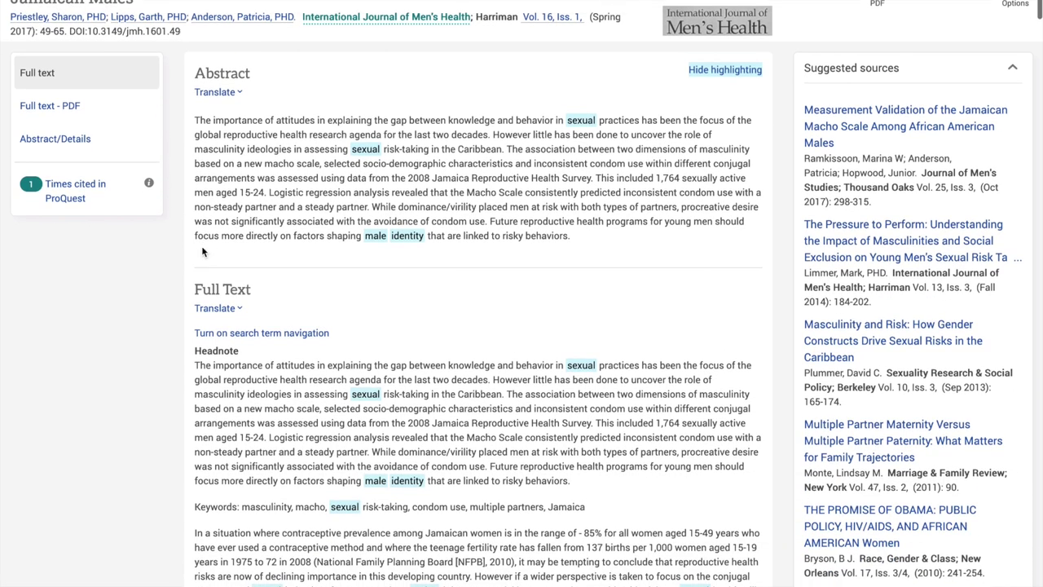
{"action": "scroll", "coordinate": [202, 245], "scroll_direction": "down", "scroll_amount": 10}
{"action": "scroll", "coordinate": [202, 247], "scroll_direction": "down", "scroll_amount": 4}
{"action": "scroll", "coordinate": [204, 249], "scroll_direction": "up", "scroll_amount": 11}
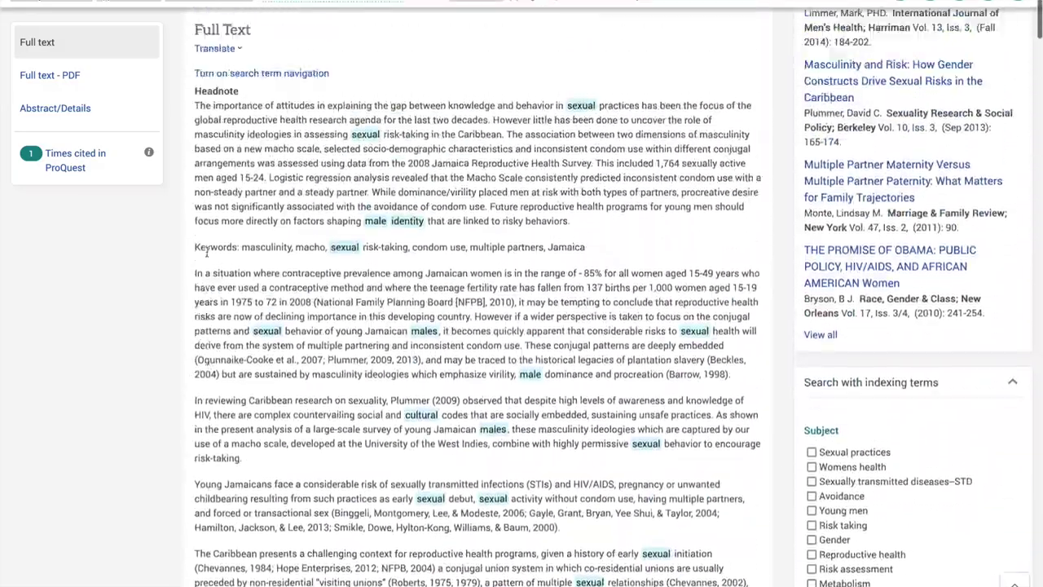
{"action": "scroll", "coordinate": [206, 254], "scroll_direction": "up", "scroll_amount": 5}
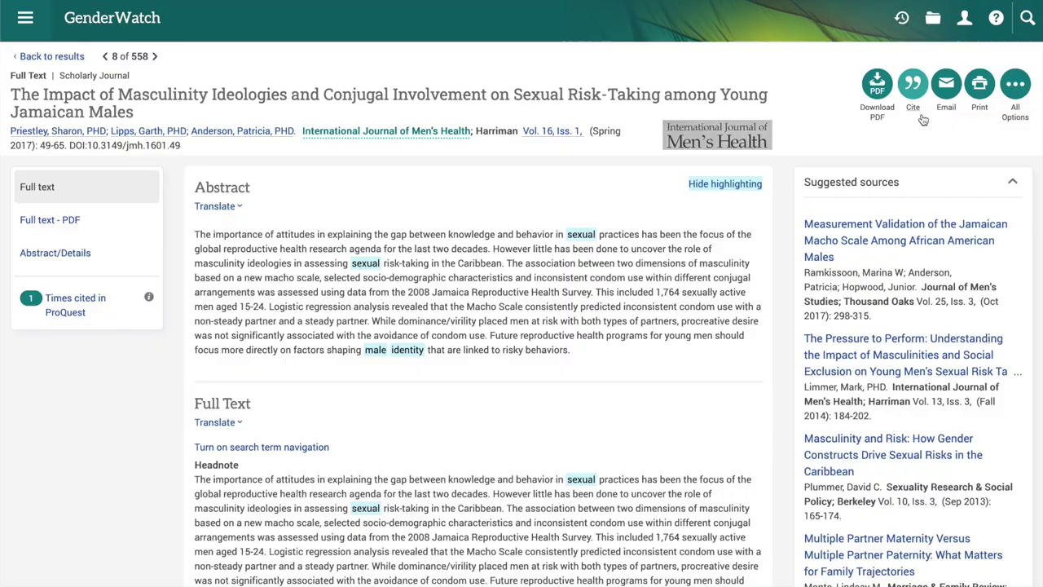
{"action": "left_click", "coordinate": [914, 90]}
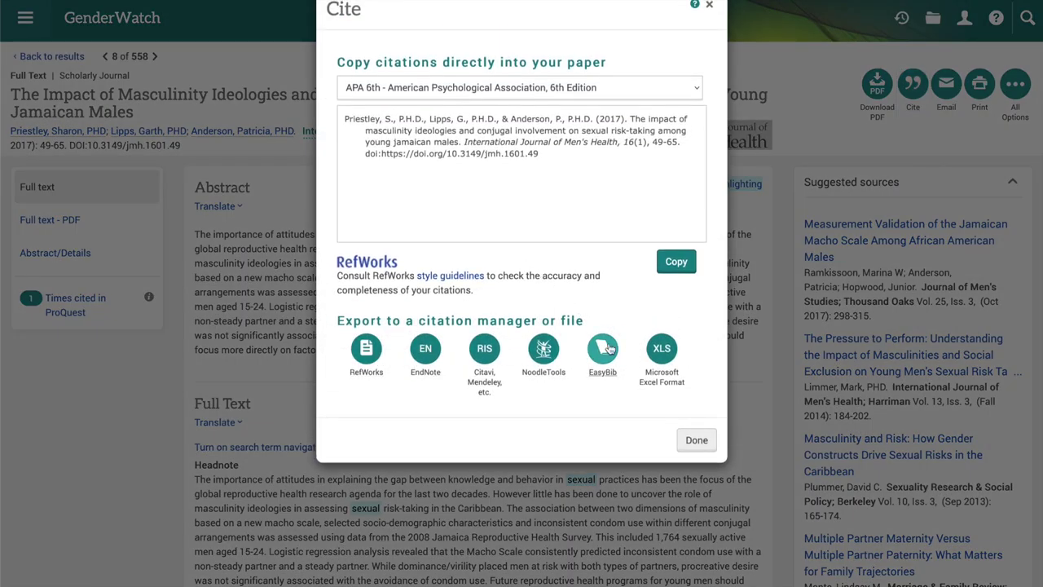
{"action": "left_click", "coordinate": [505, 90]}
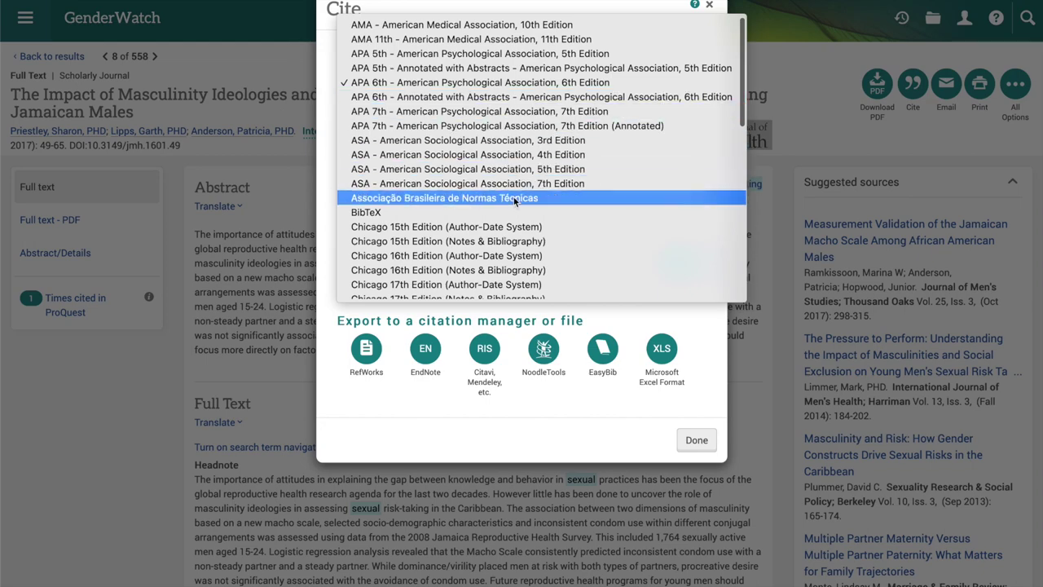
{"action": "scroll", "coordinate": [513, 204], "scroll_direction": "down", "scroll_amount": 5}
{"action": "scroll", "coordinate": [510, 199], "scroll_direction": "down", "scroll_amount": 5}
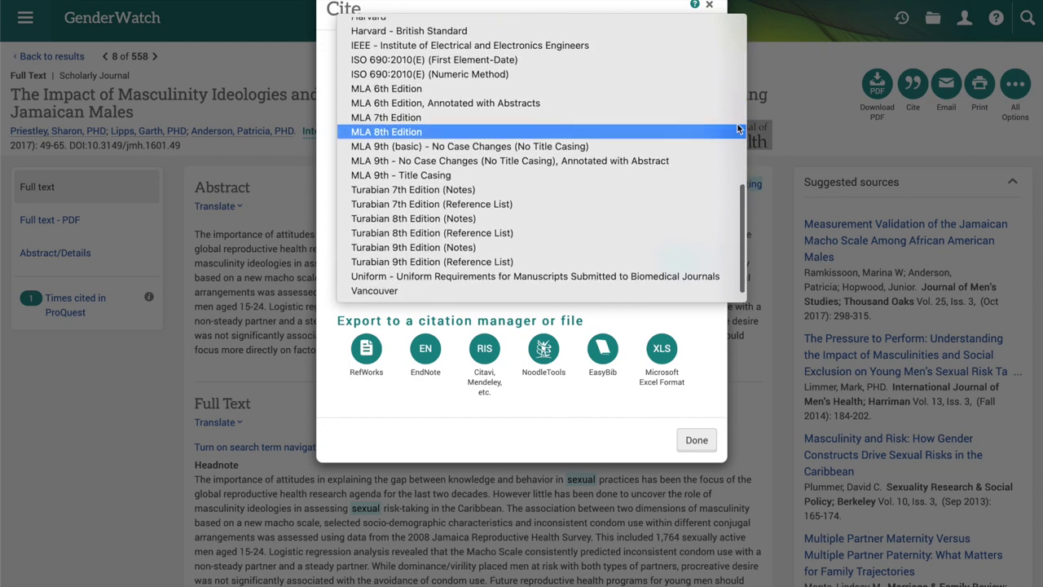
{"action": "left_click", "coordinate": [794, 120]}
{"action": "left_click", "coordinate": [706, 447]}
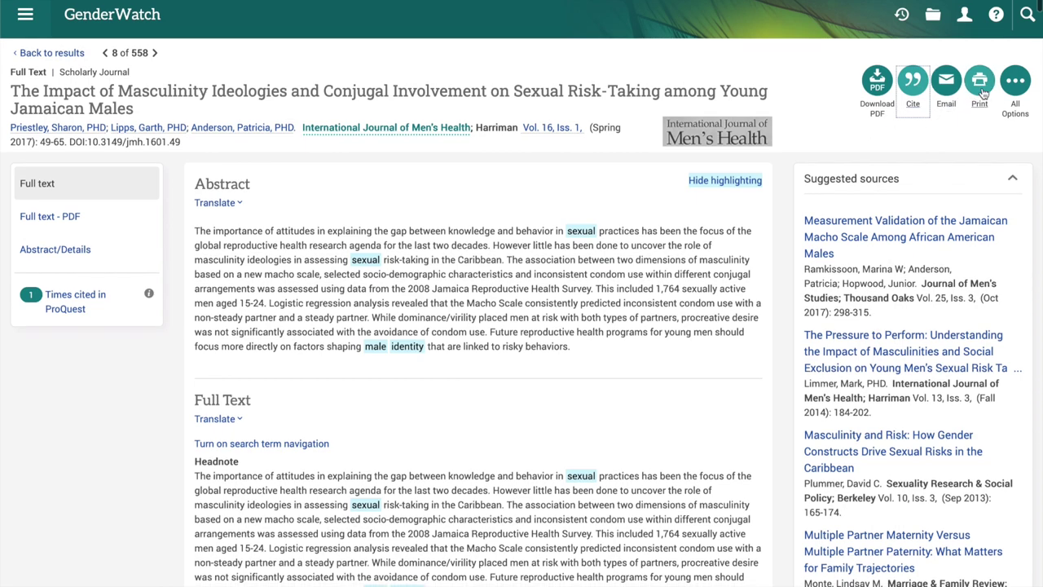
{"action": "left_click", "coordinate": [1015, 82]}
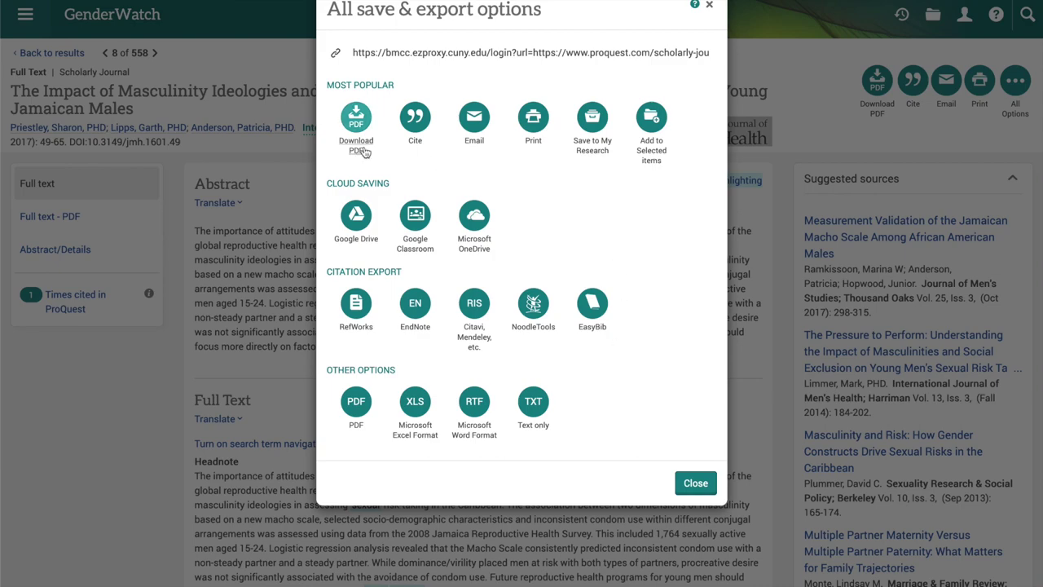
{"action": "left_click", "coordinate": [709, 7]}
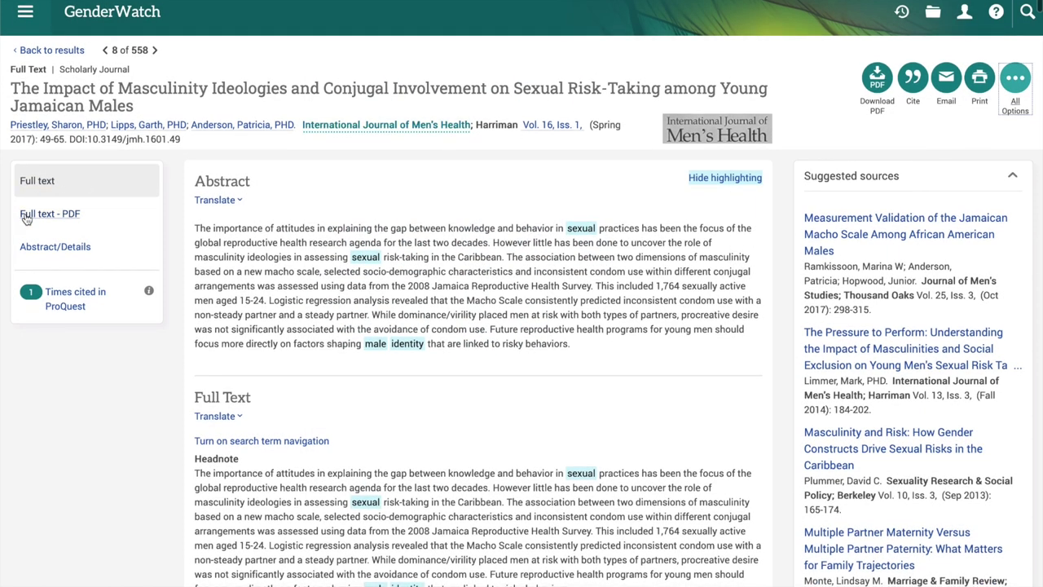
Step: Show result 8 as its 'Full text - PDF' (page 1 of 18), then start and cancel a save
{"action": "left_click", "coordinate": [25, 216]}
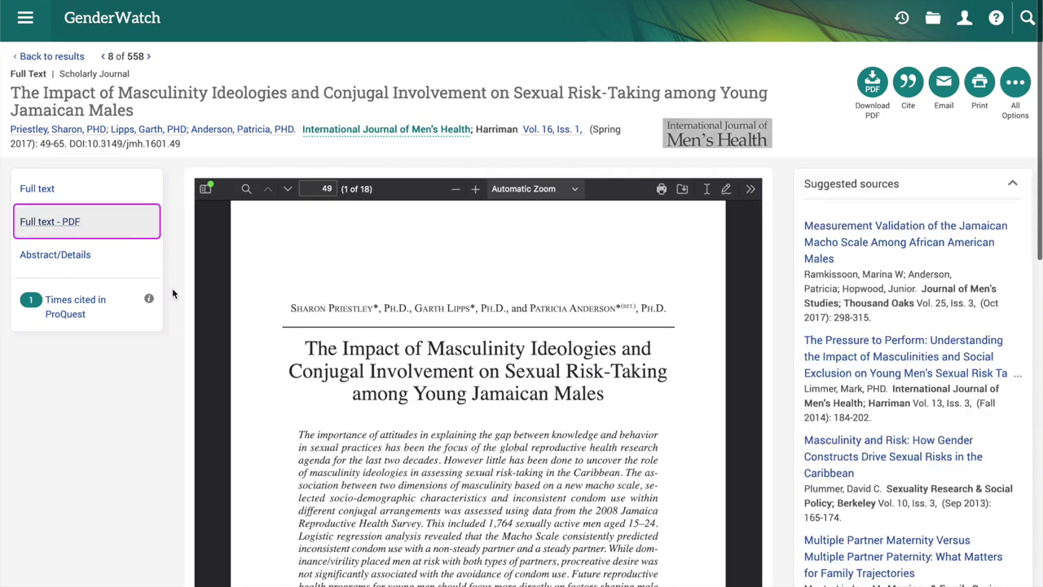
{"action": "scroll", "coordinate": [172, 295], "scroll_direction": "down", "scroll_amount": 1}
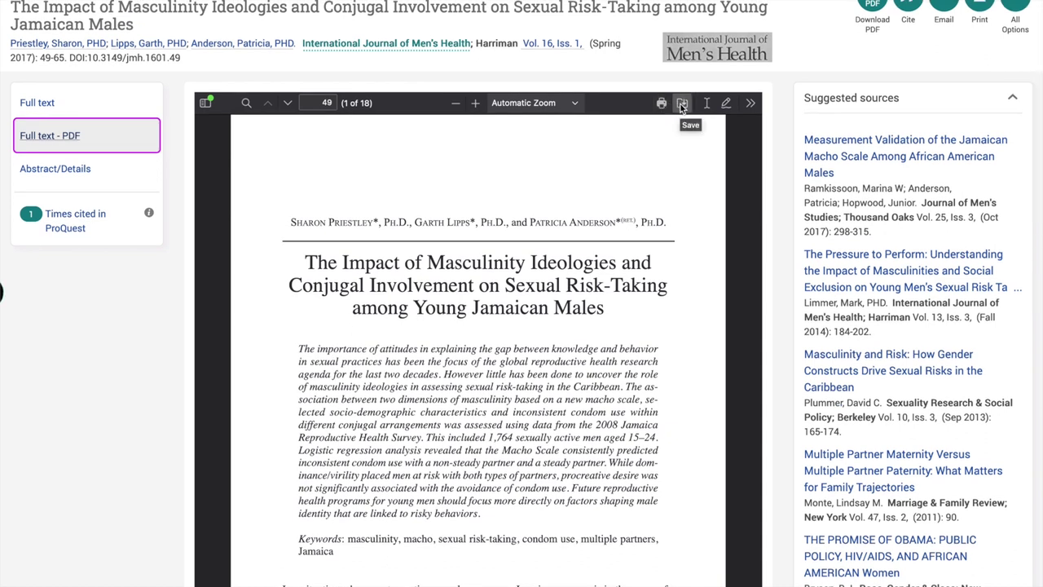
{"action": "left_click", "coordinate": [682, 103]}
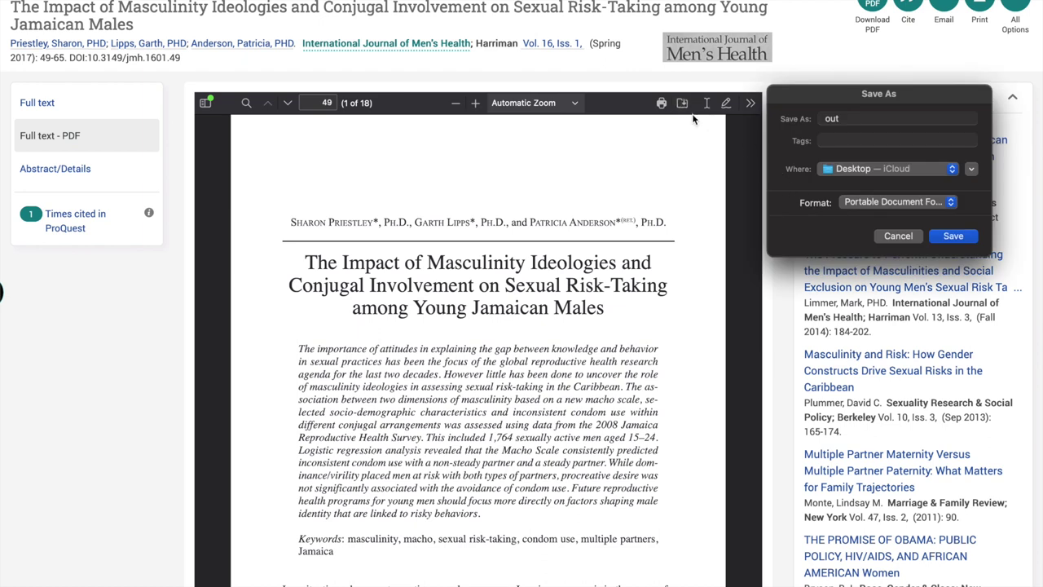
{"action": "left_click", "coordinate": [847, 119]}
{"action": "double_click", "coordinate": [846, 119]}
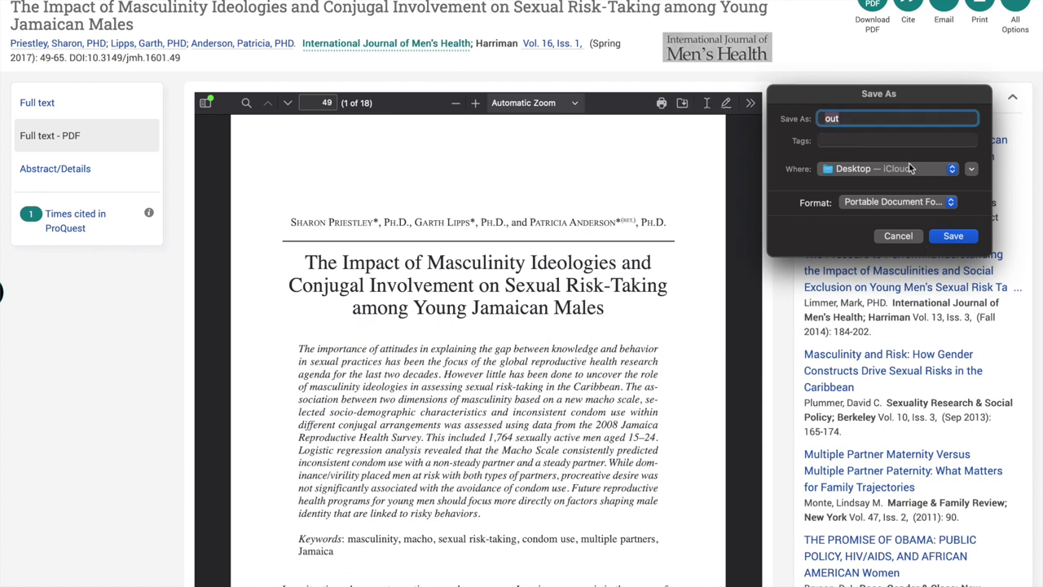
{"action": "left_click", "coordinate": [893, 236]}
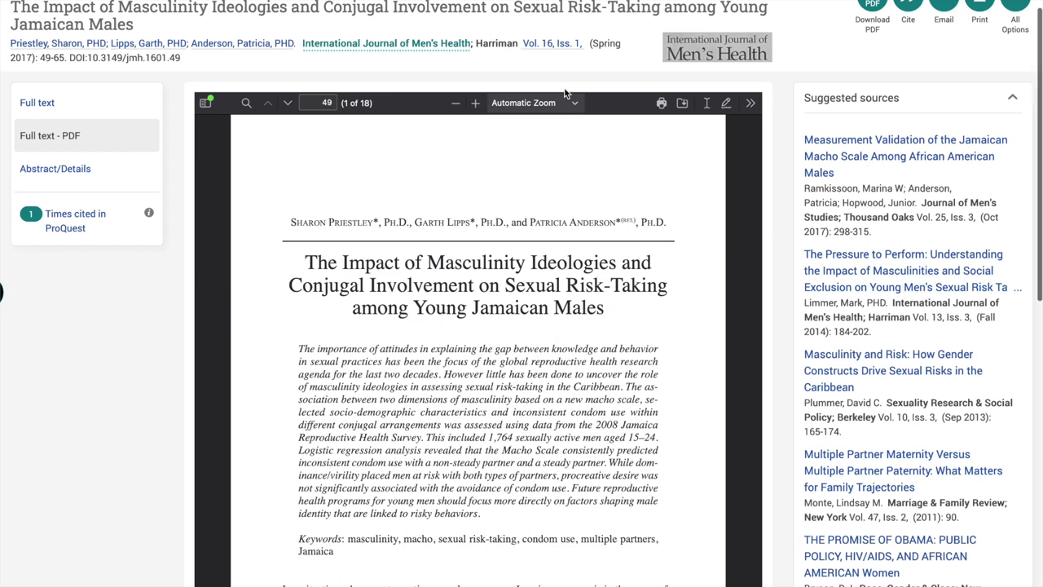
{"action": "scroll", "coordinate": [620, 59], "scroll_direction": "up", "scroll_amount": 2}
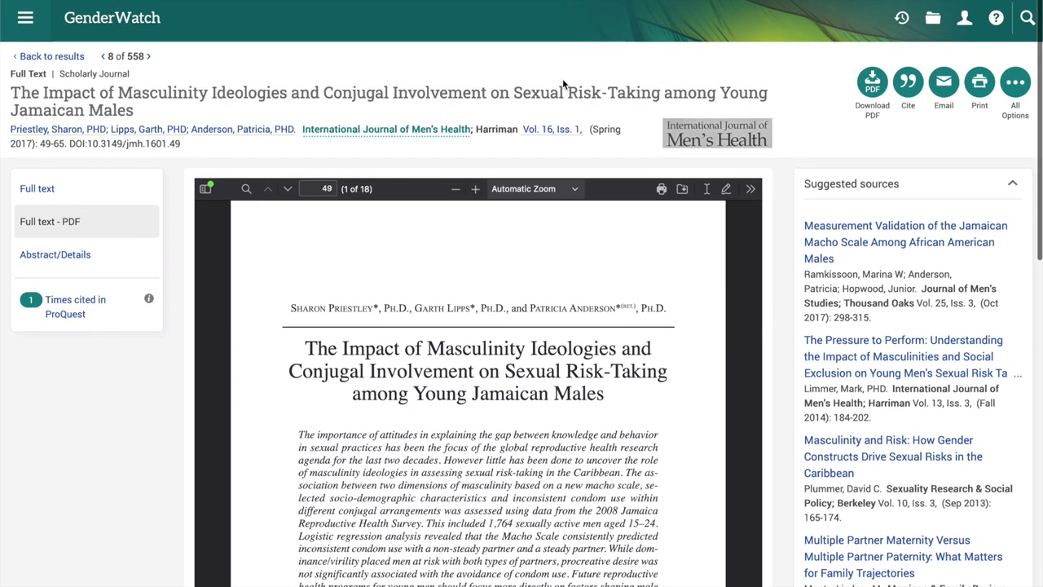